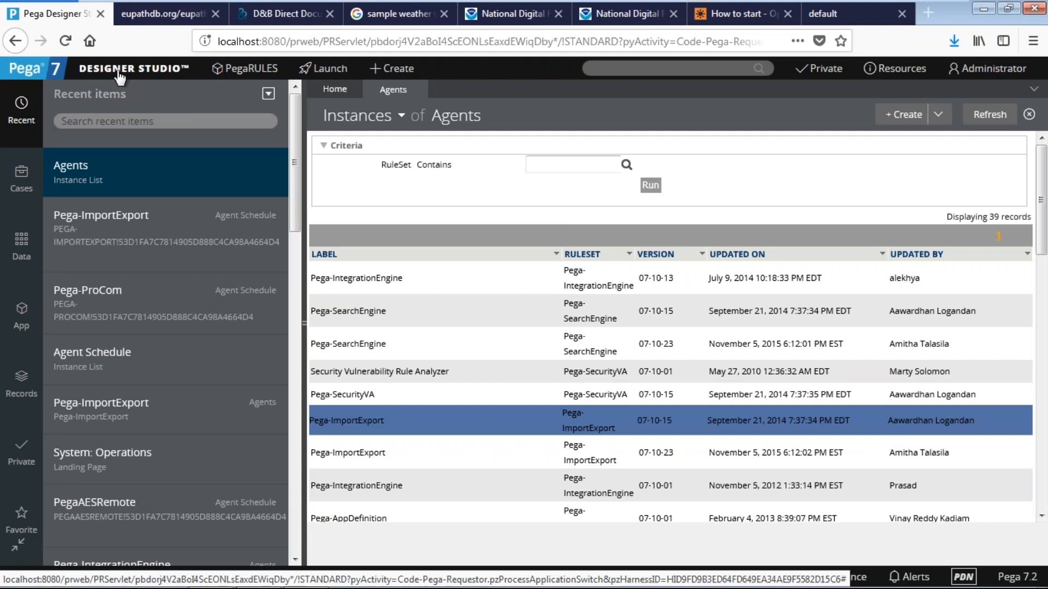
Open the Agents page in the system operations area to view the system's agents
click(100, 73)
mouse_move(136, 247)
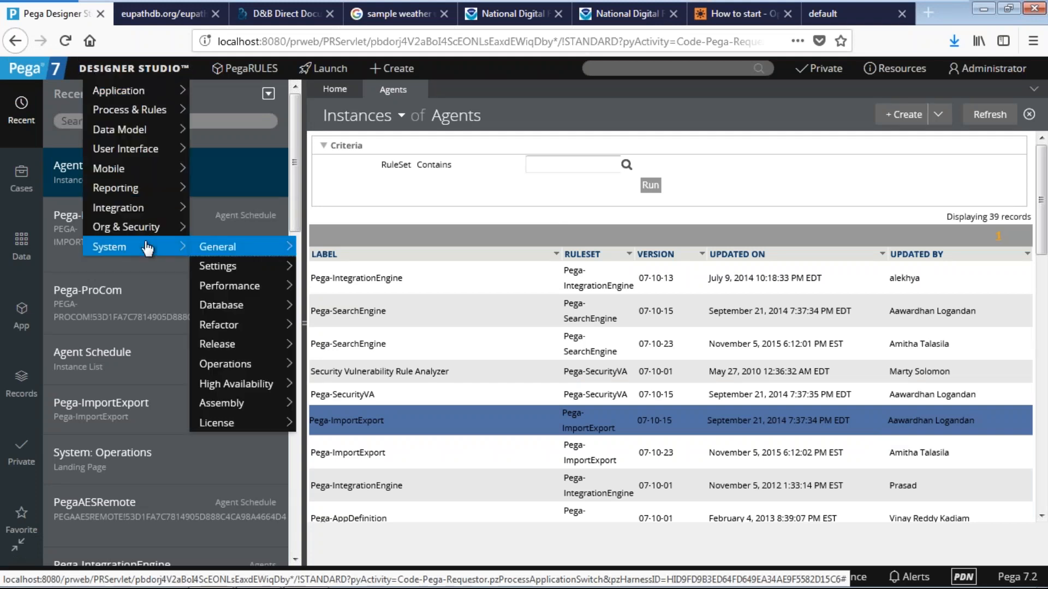
mouse_move(241, 364)
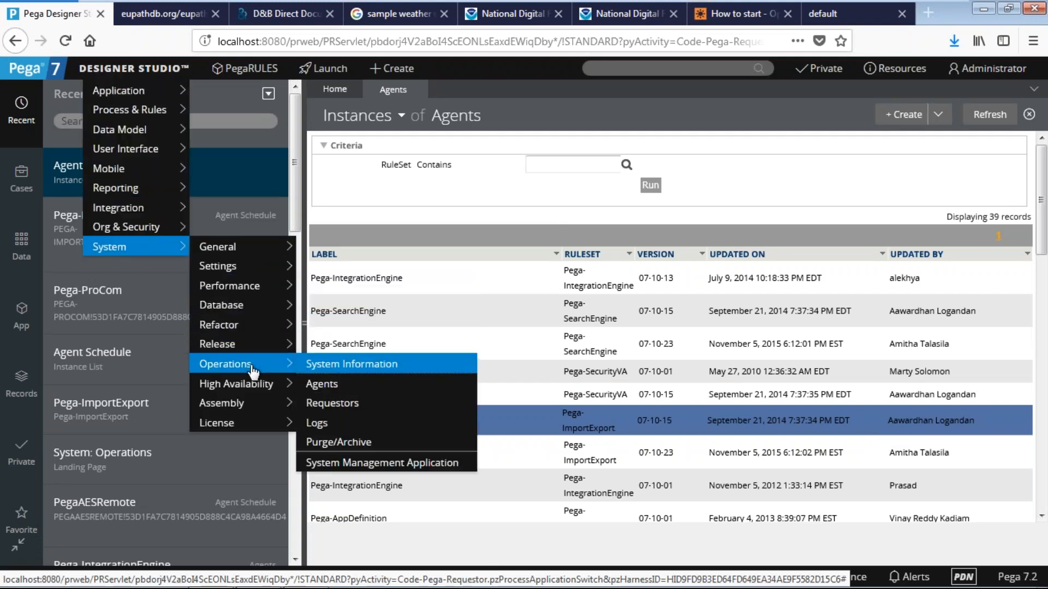
click(321, 385)
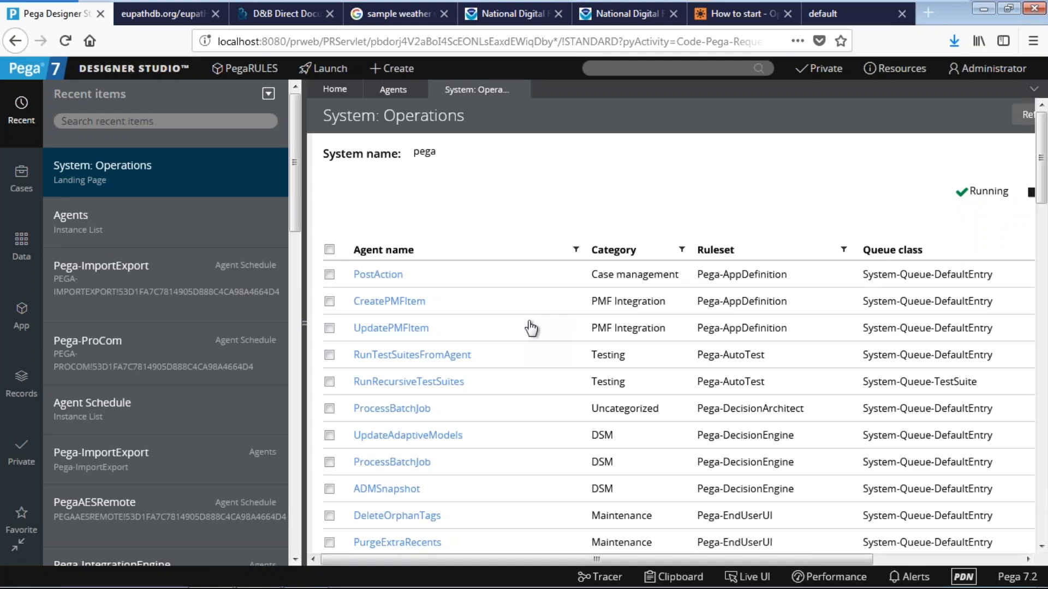
Open the Pega-ImportExport 07-10-15 rule from the Agents instance list and view its schedule pattern options
click(125, 224)
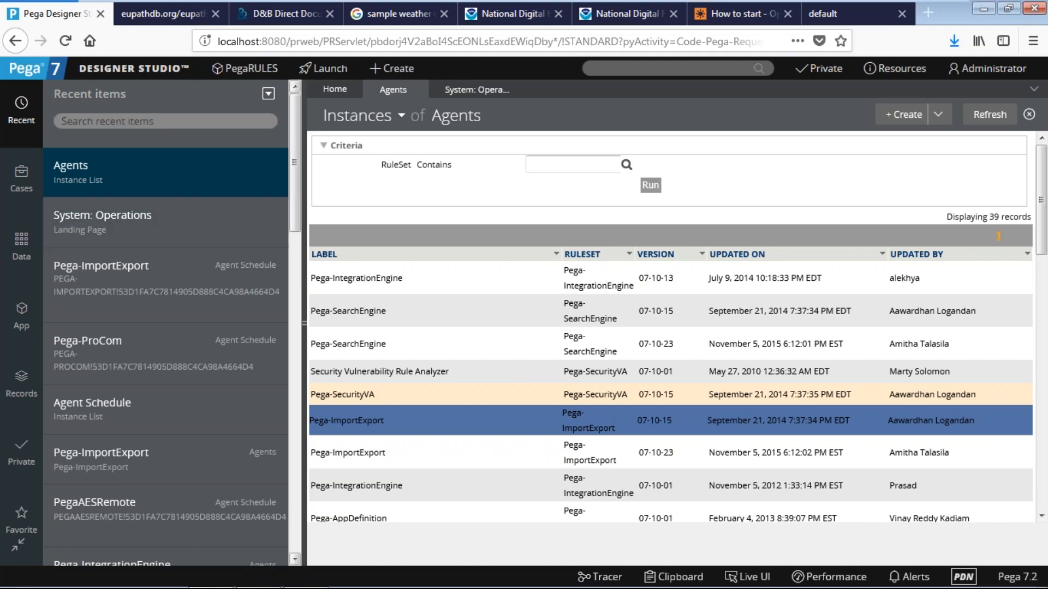
click(361, 426)
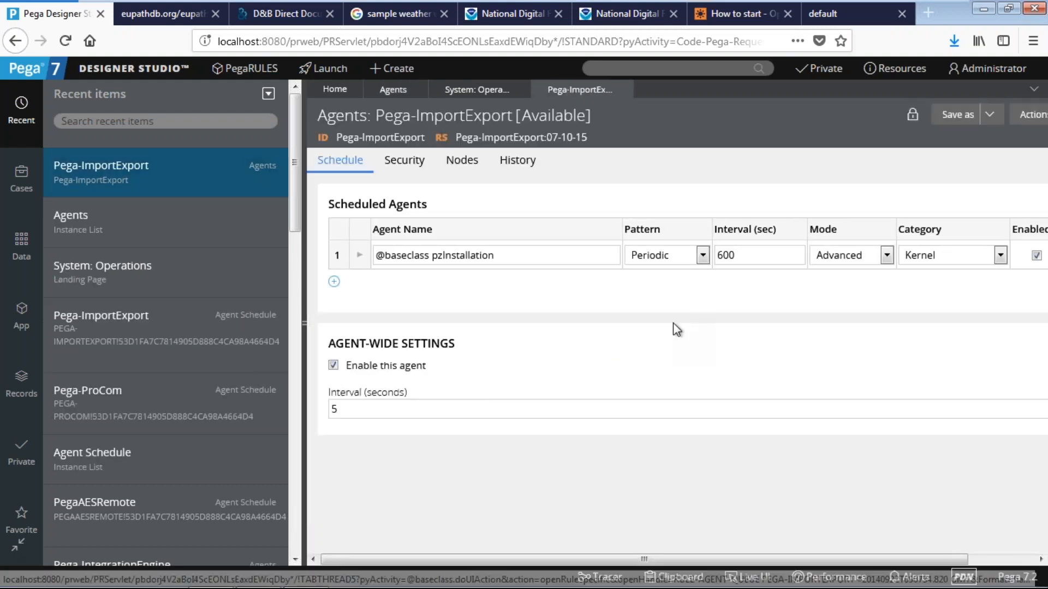
click(680, 255)
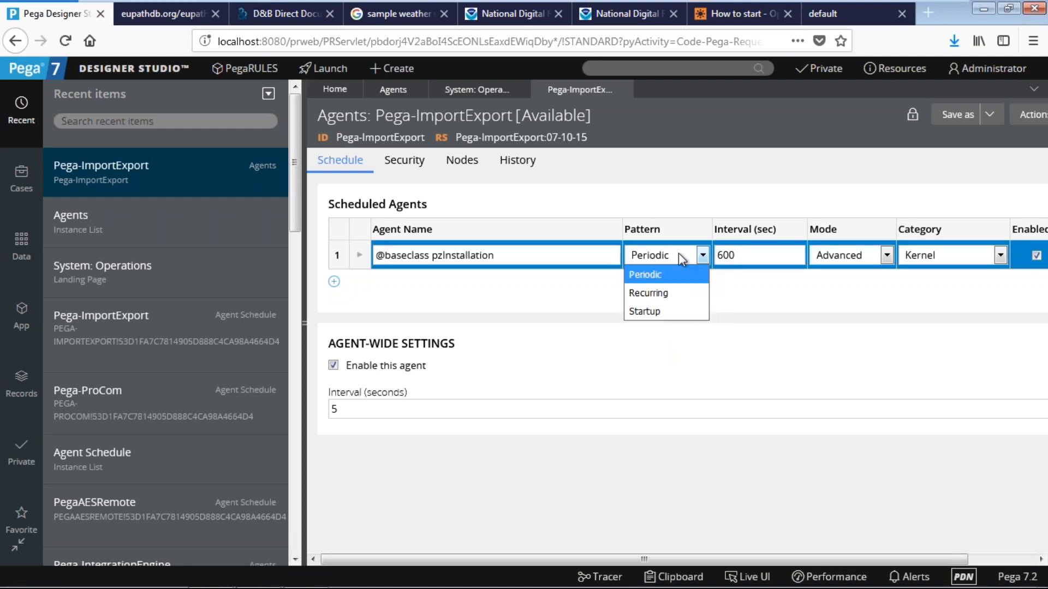
click(679, 254)
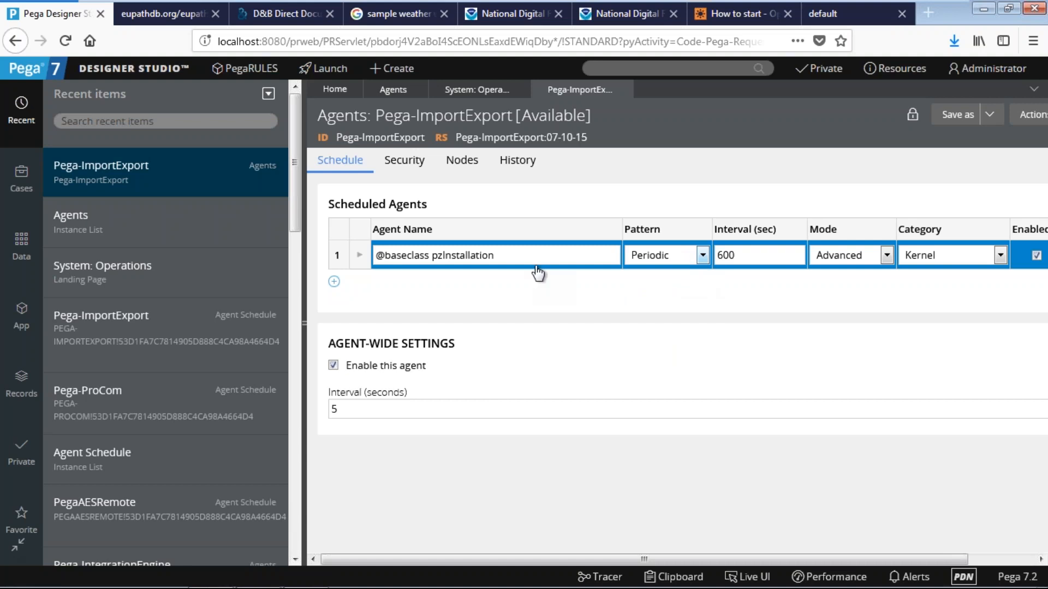
Return to the Agents instance list and open the Pega-IntegrationEngine 07-10-01 rule
click(137, 234)
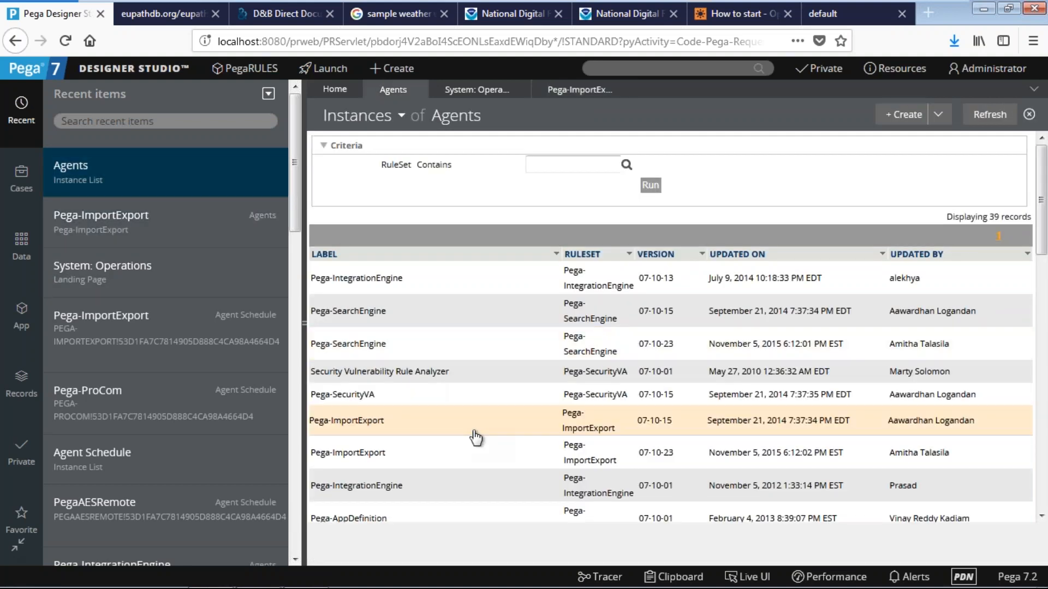
click(475, 432)
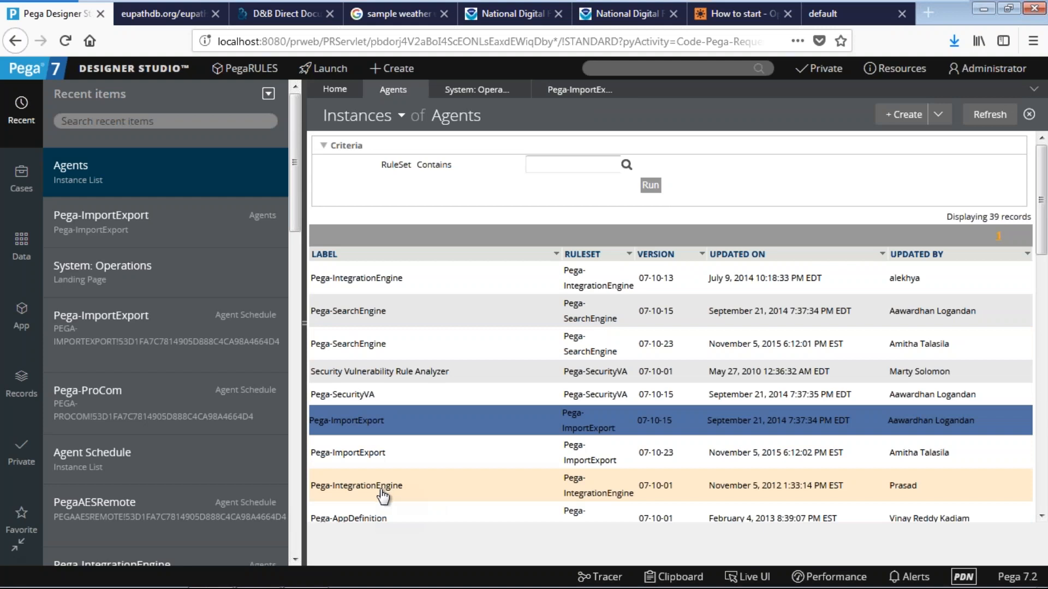
click(384, 492)
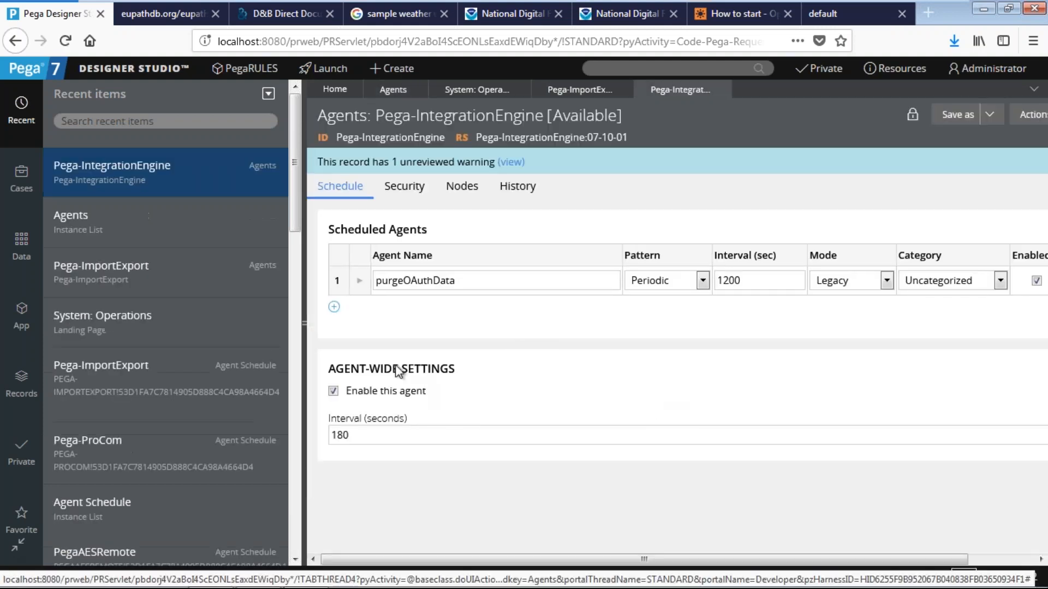
Open the Pega-SearchEngine 07-10-23 rule from the Agents instance list and inspect its pattern options and interval
click(117, 241)
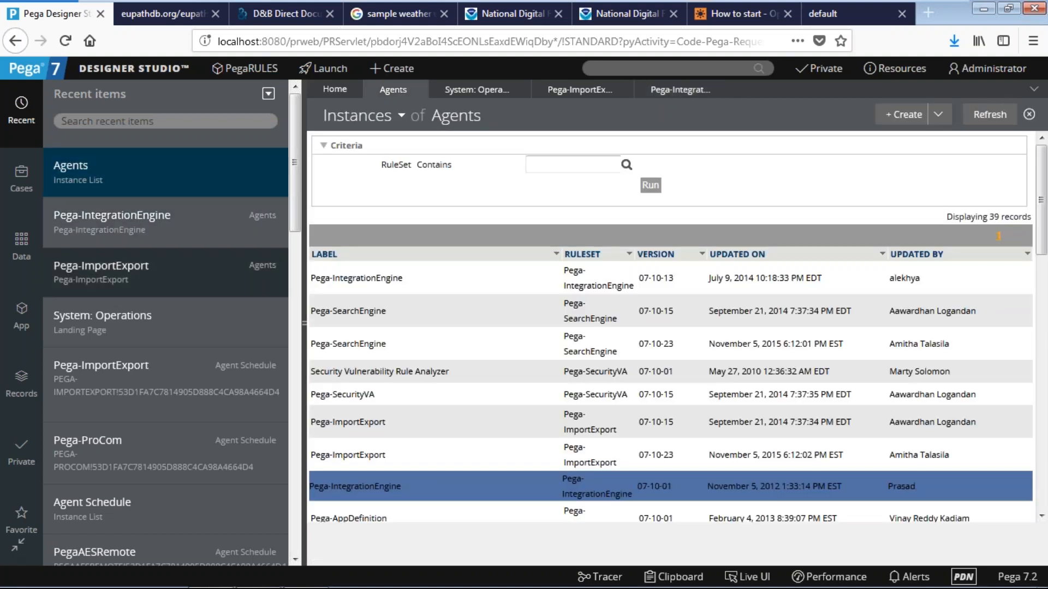
click(357, 353)
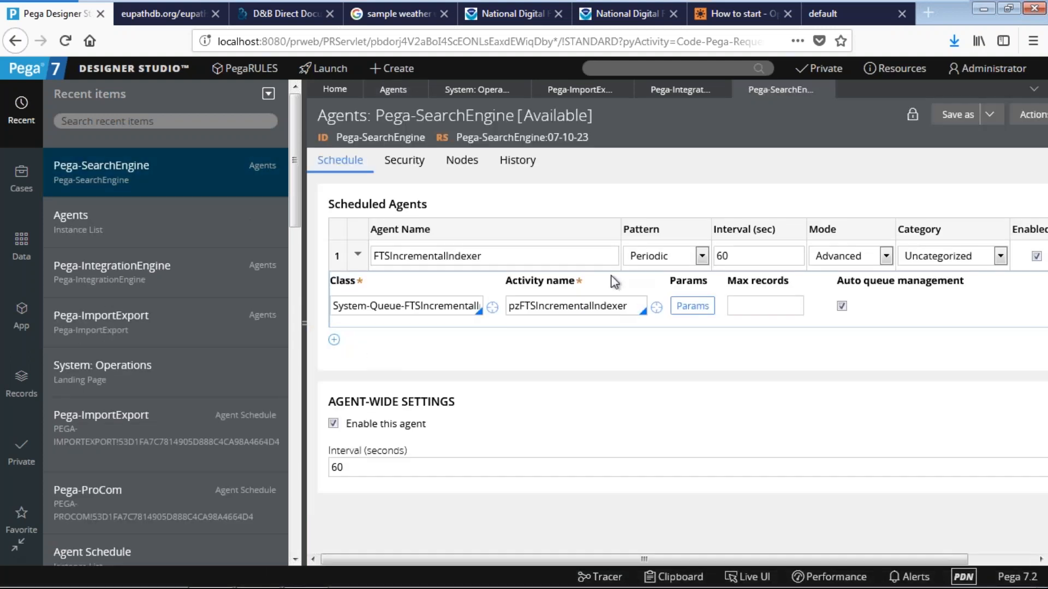
click(669, 256)
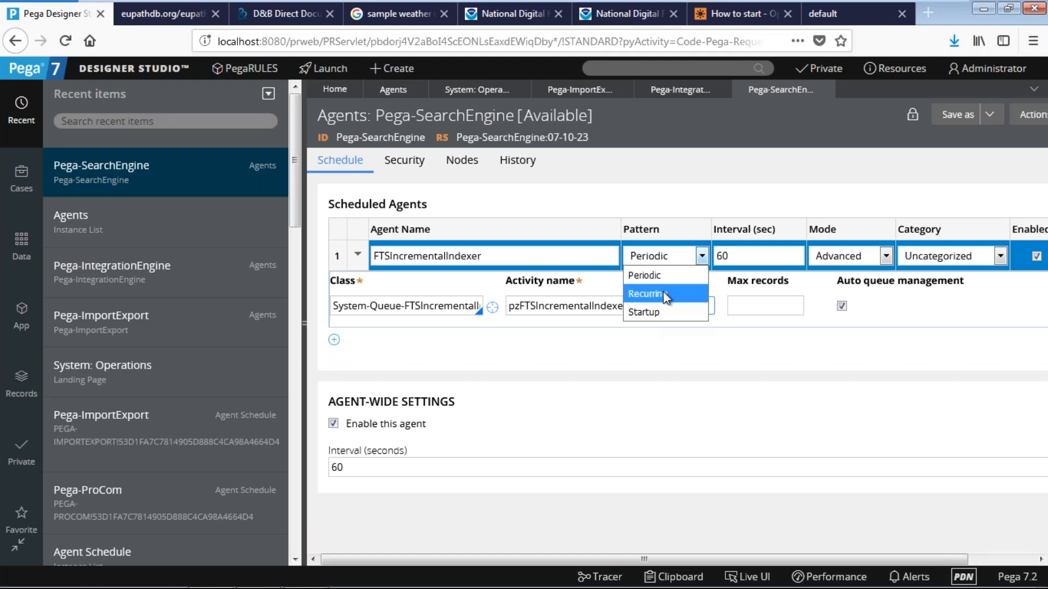
click(744, 257)
double_click(744, 257)
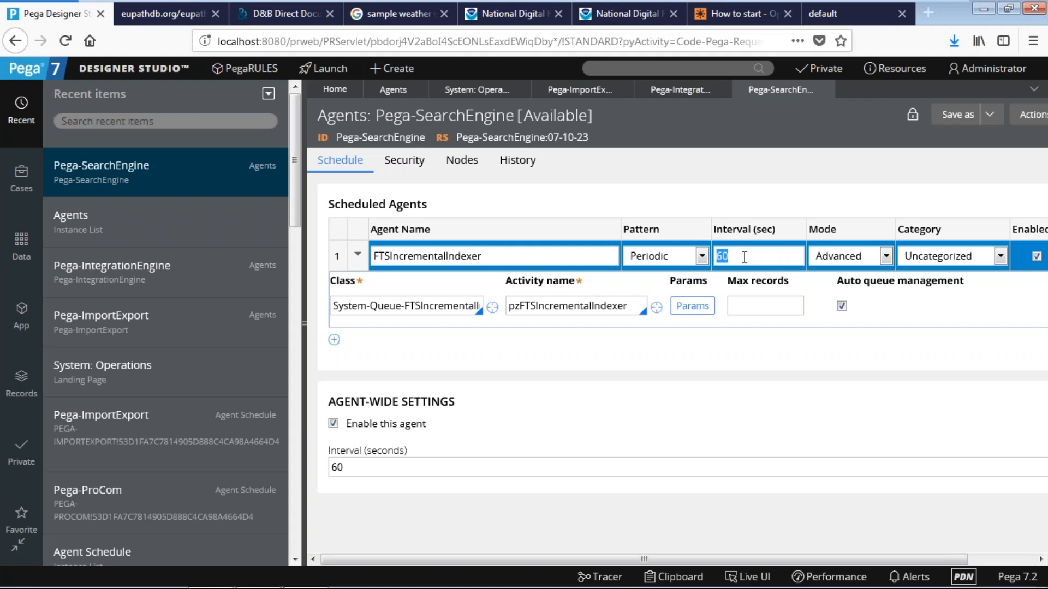
Open the Pega-RuleRefactoring schedule from the Agent Schedule instance list, and the PegaAESRemote agent schedule from the recent items
click(128, 546)
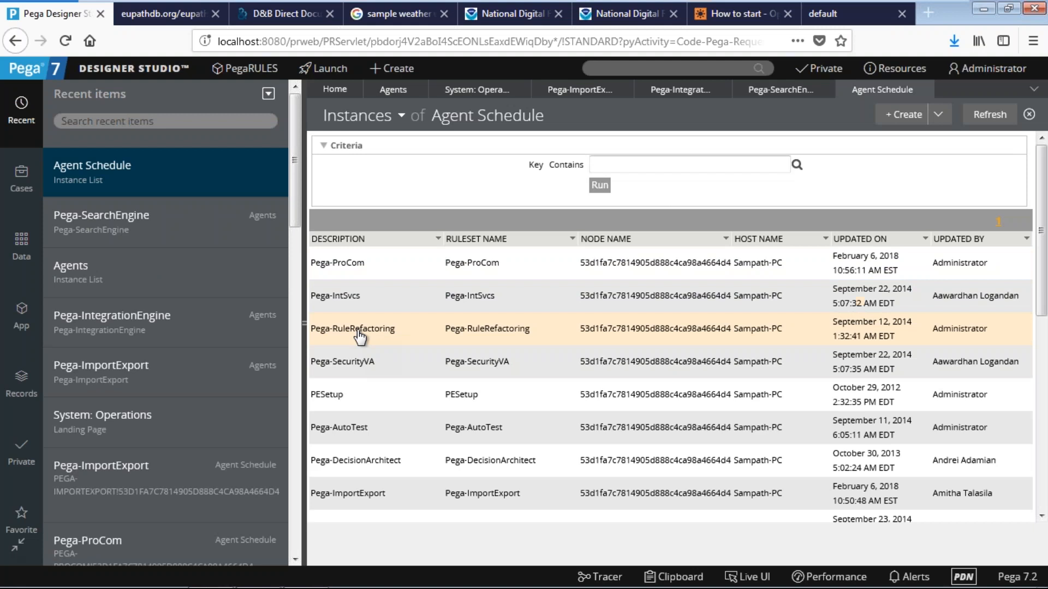
click(359, 334)
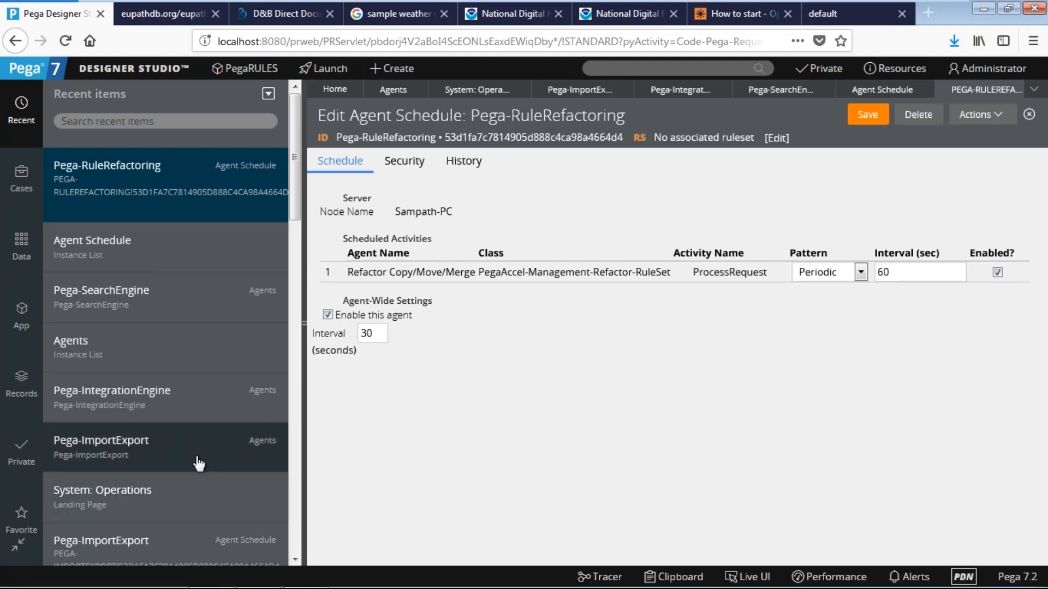
click(298, 379)
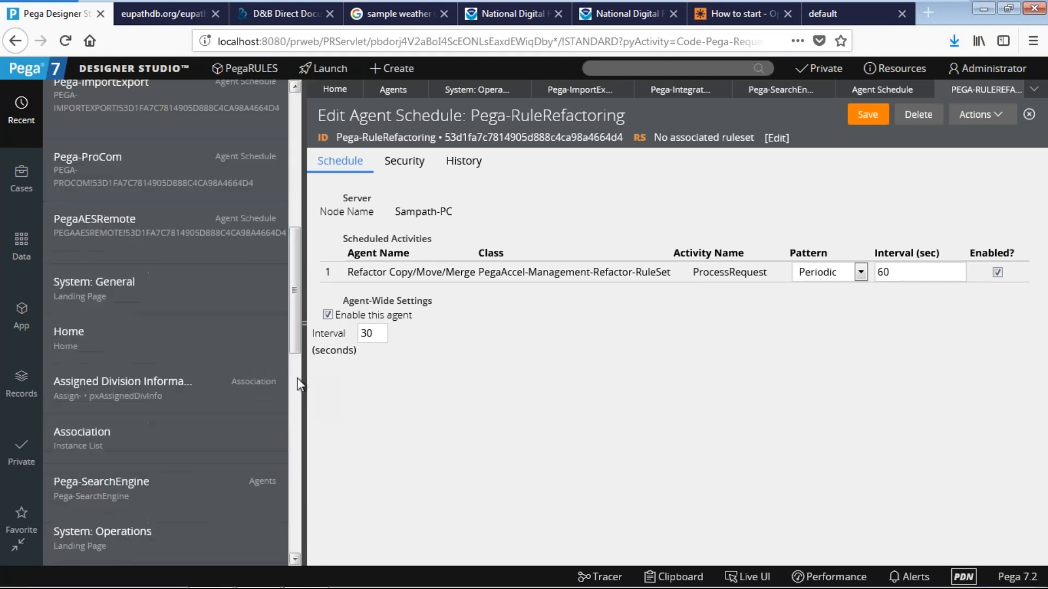
drag(296, 328, 292, 252)
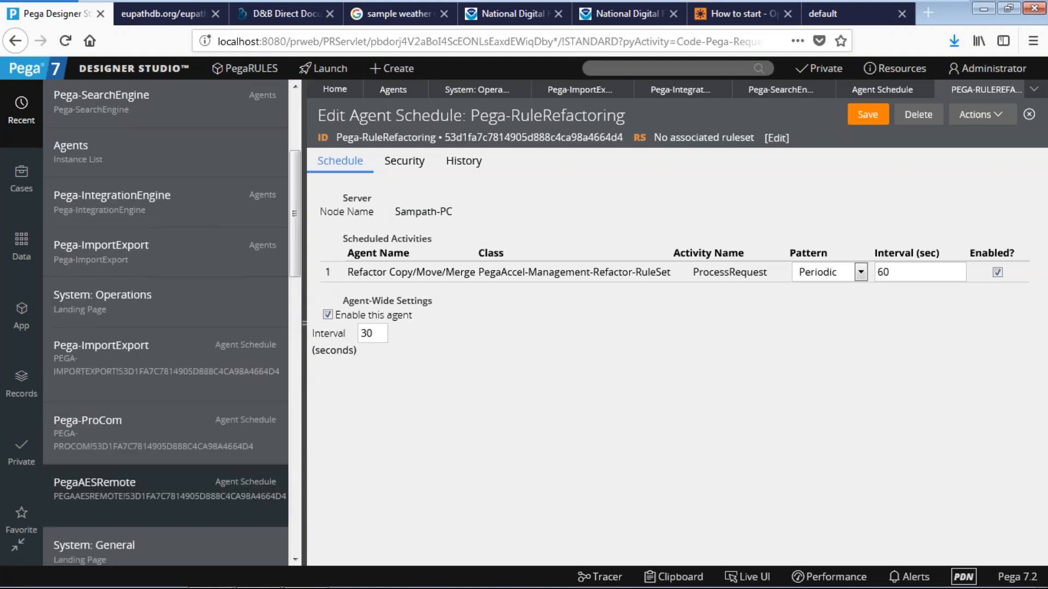
click(163, 360)
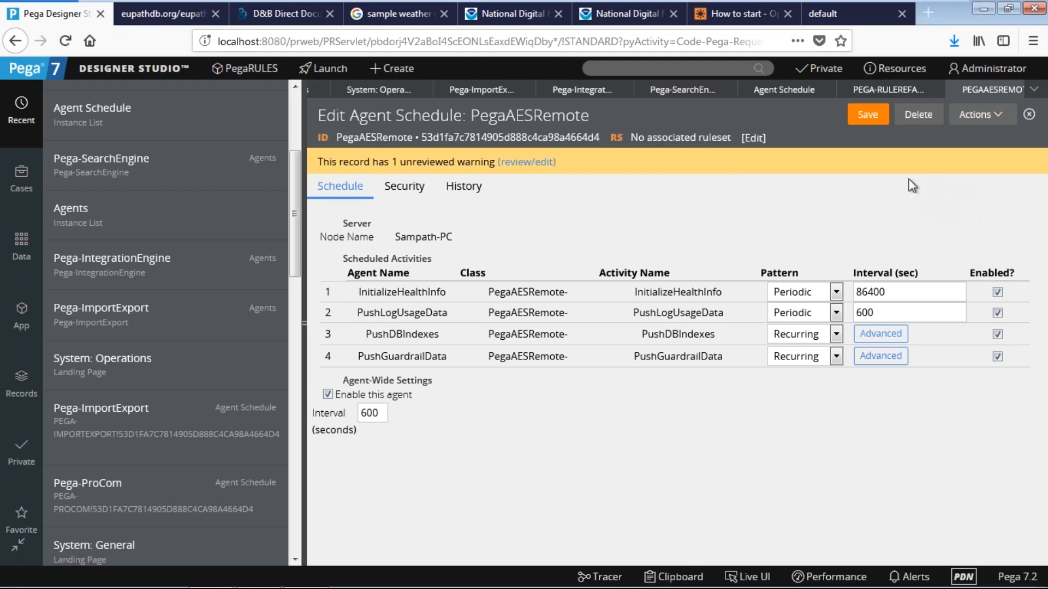
mouse_move(879, 8)
click(872, 5)
key(super+Tab)
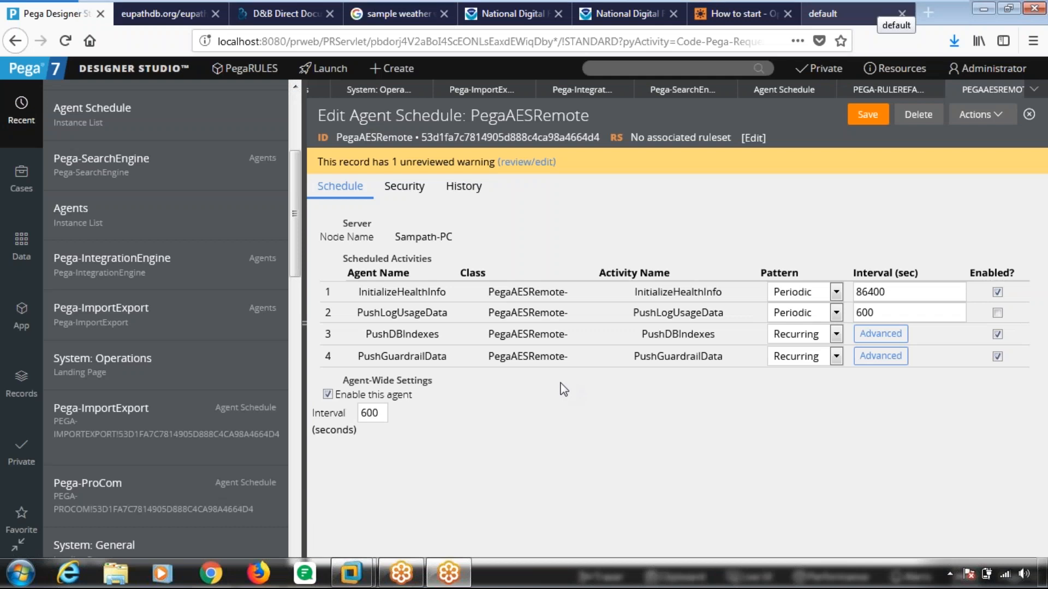
Launch the System Management Application from the system operations area
click(290, 133)
click(296, 125)
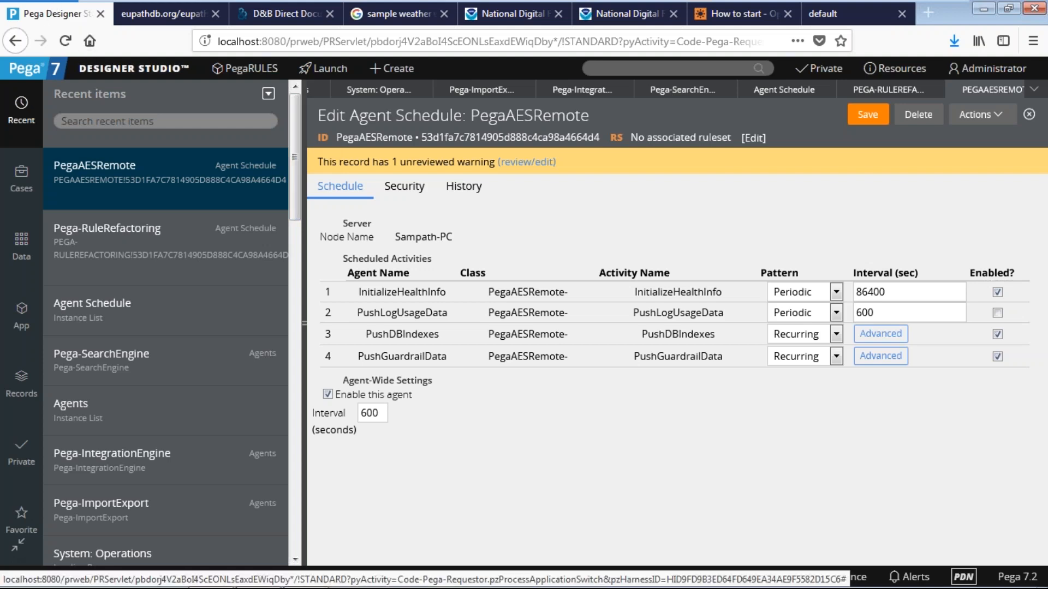
click(133, 68)
mouse_move(135, 260)
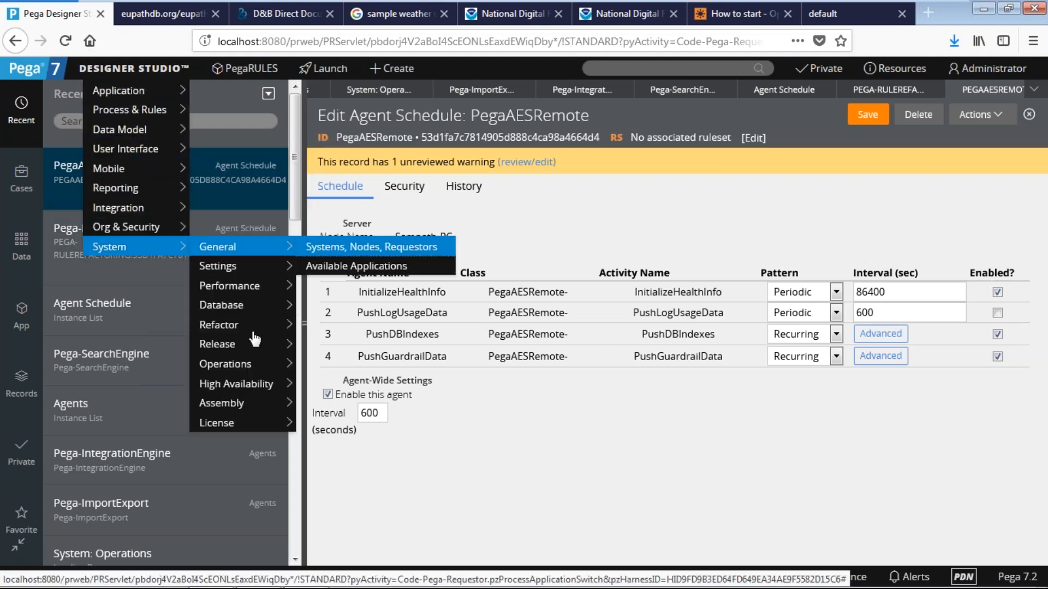
mouse_move(264, 363)
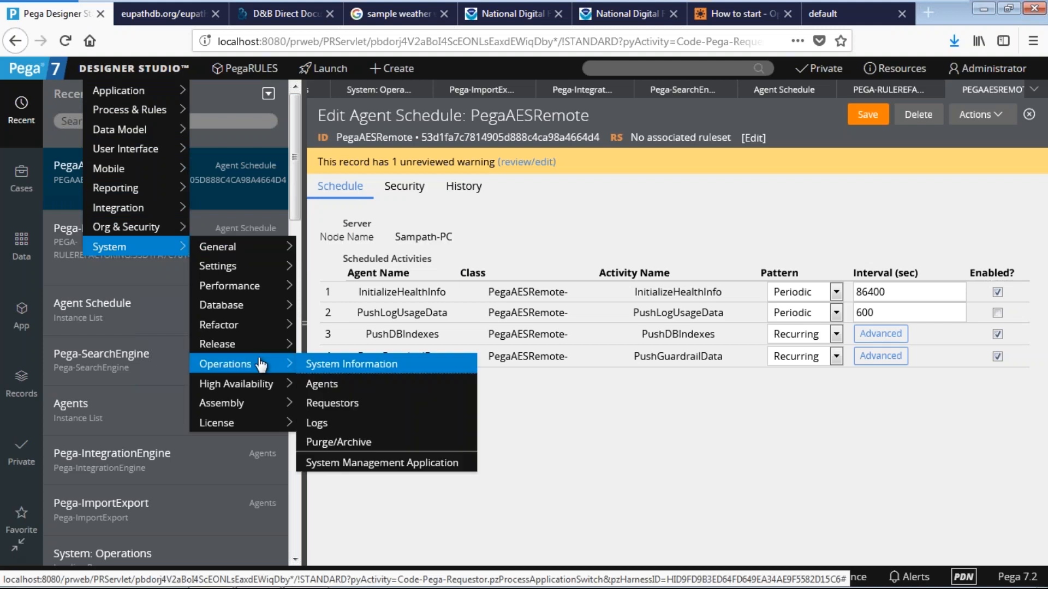
click(369, 465)
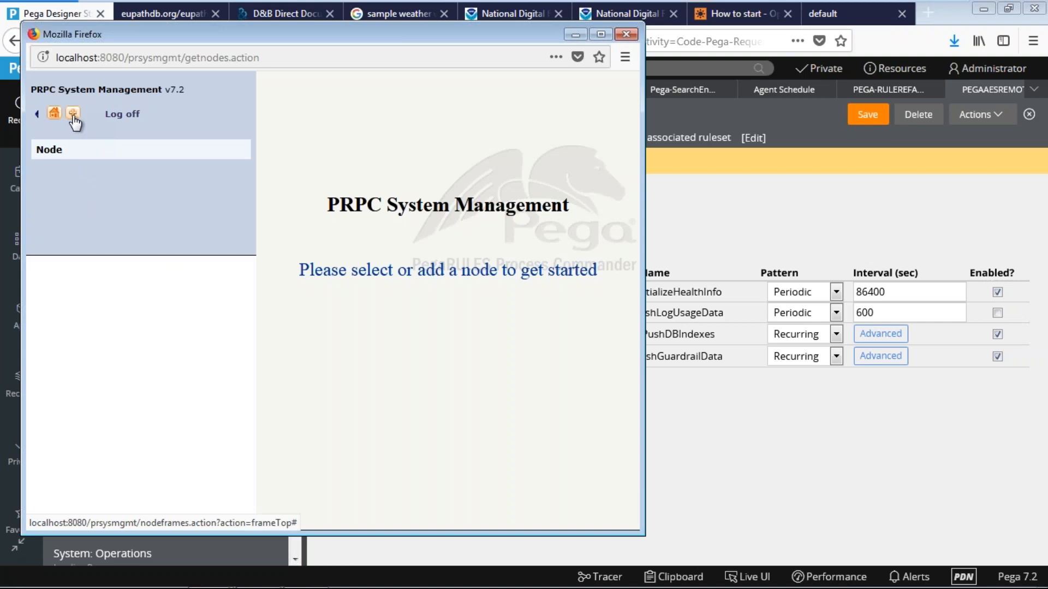
Add a node named Pega_Tutorial_Agent, keeping the local JVM connection and no required credentials
click(73, 114)
click(385, 213)
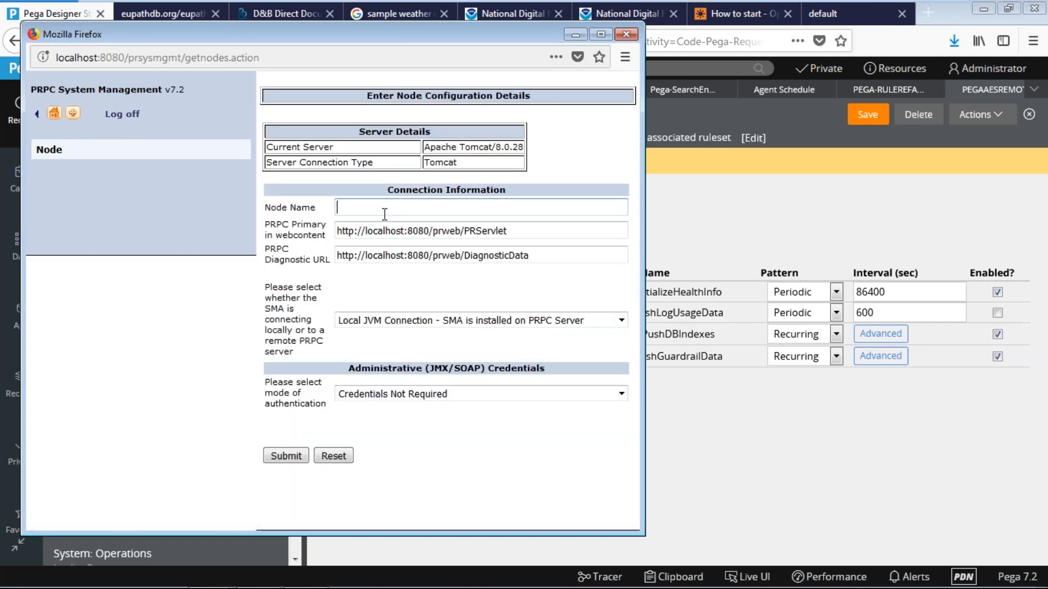
text(Pega)
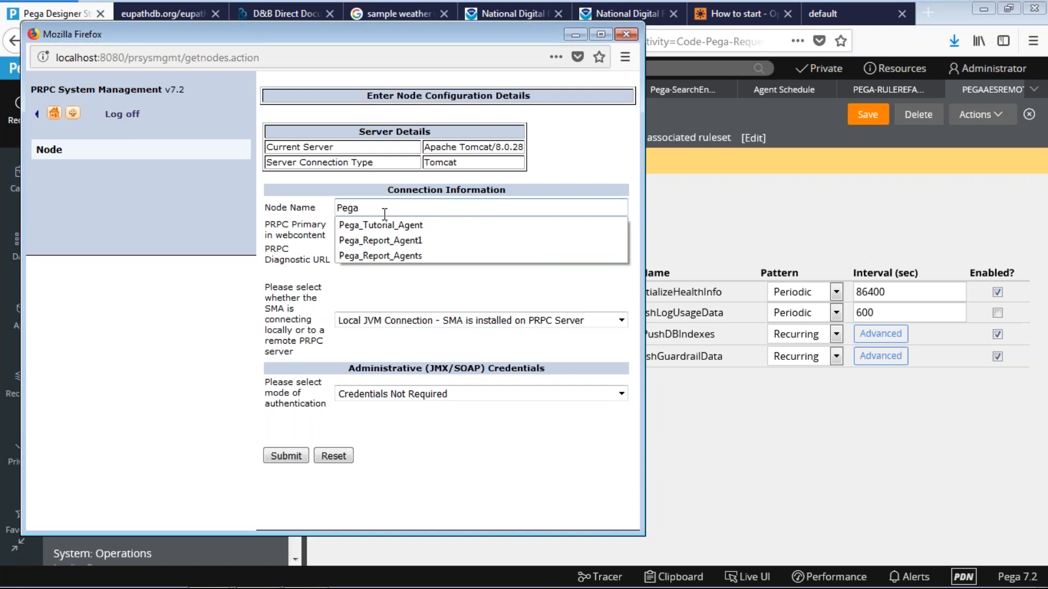
key(Down)
key(Return)
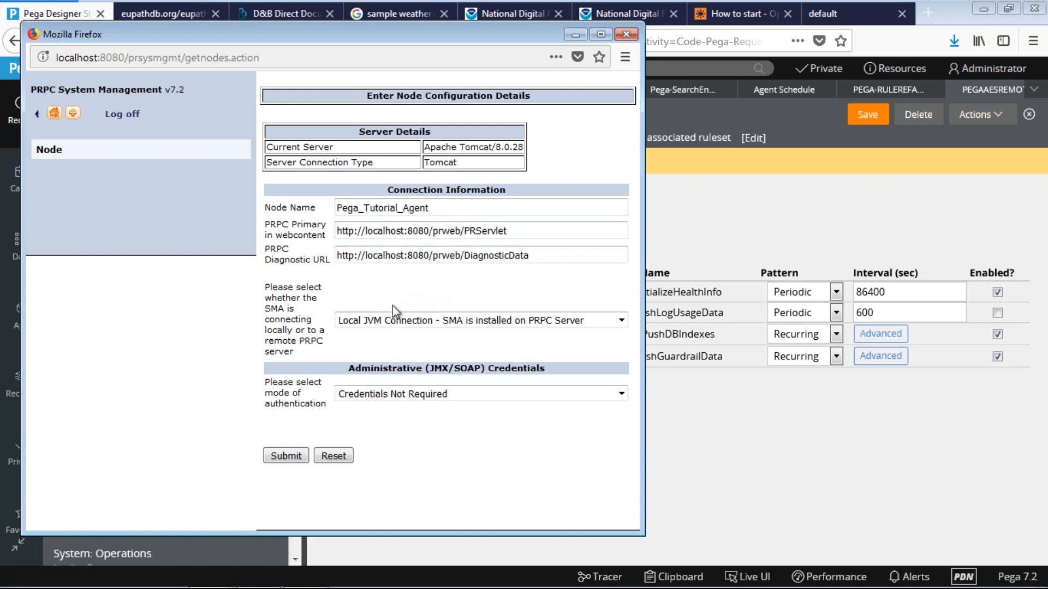
click(386, 320)
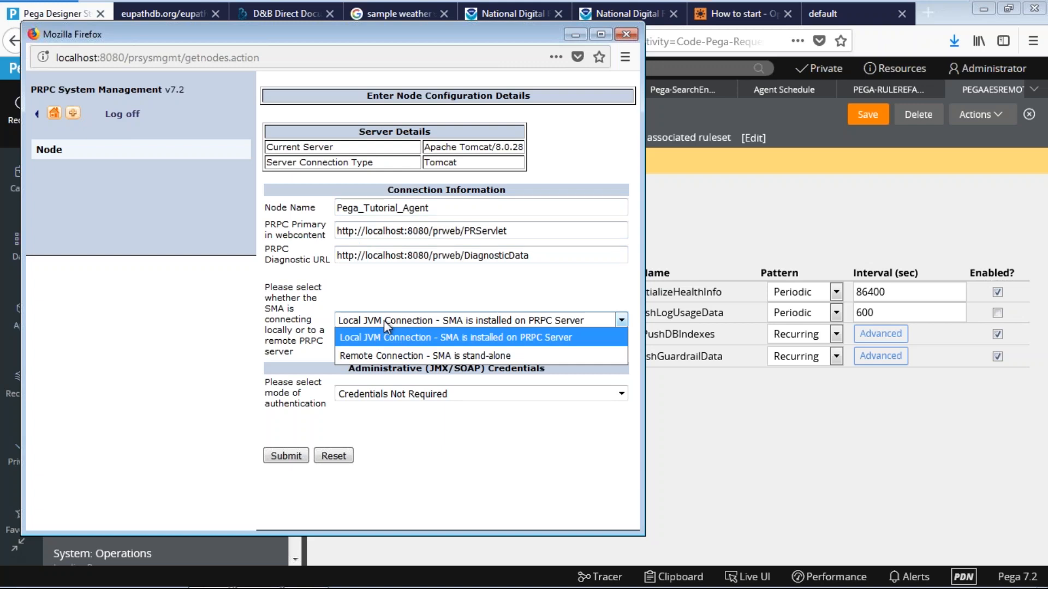
click(384, 320)
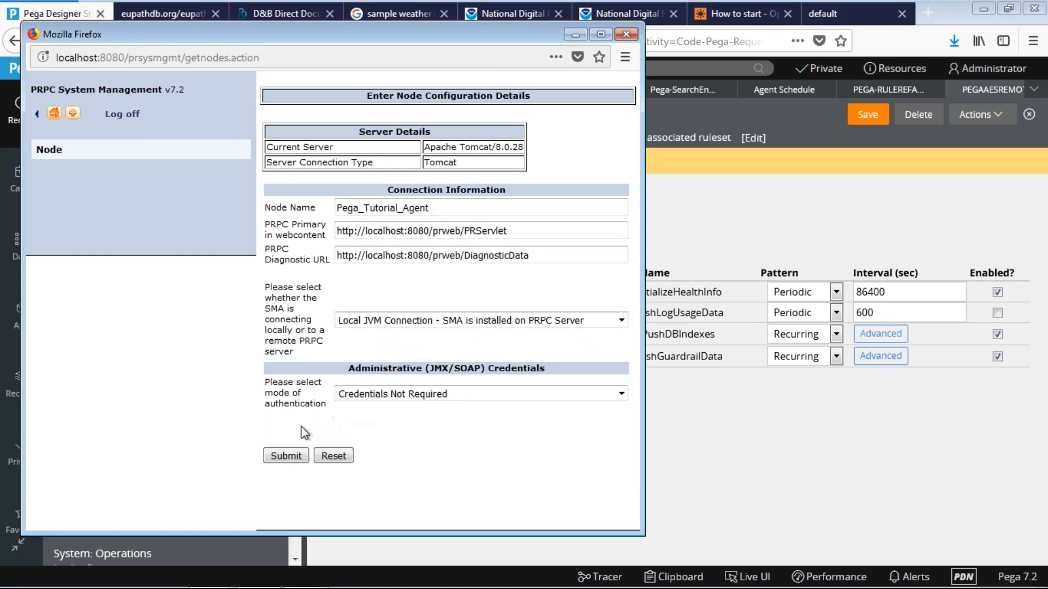
click(288, 457)
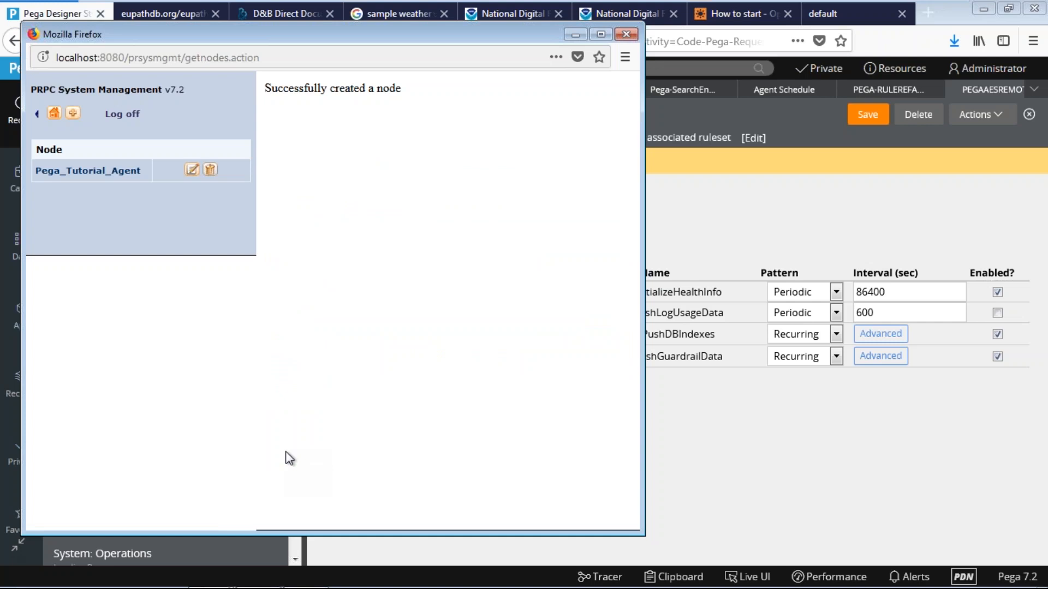
Open the Pega_Tutorial_Agent node in a maximized window and display its agents under Agent Management
click(79, 173)
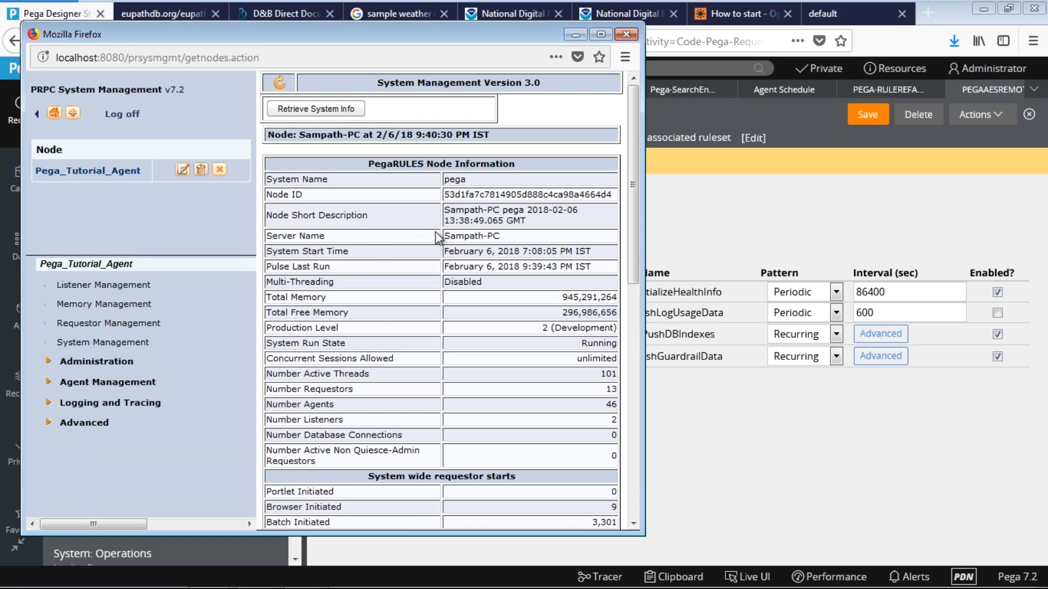
click(606, 34)
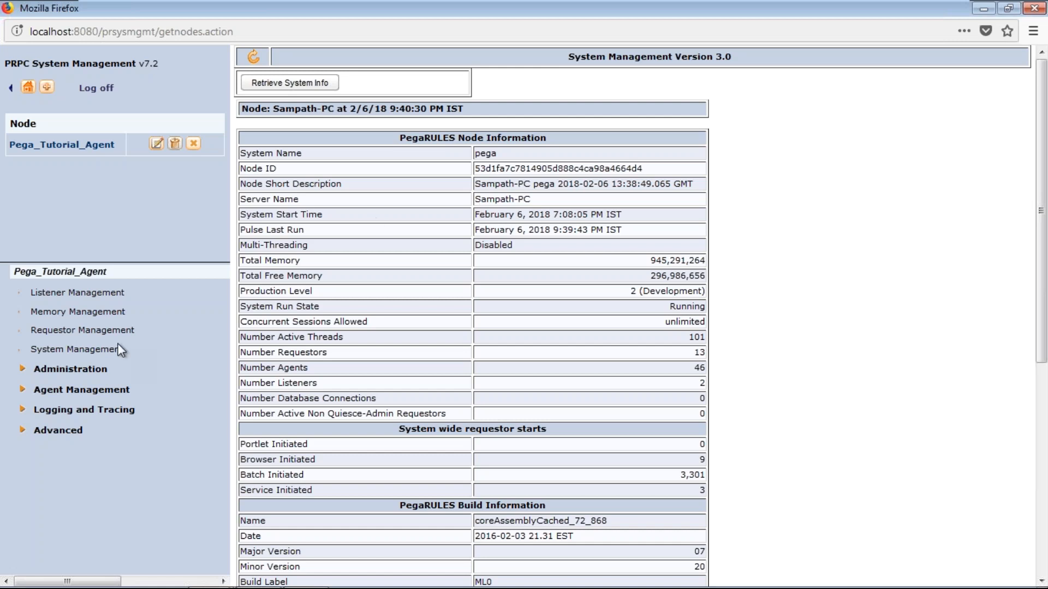
click(23, 371)
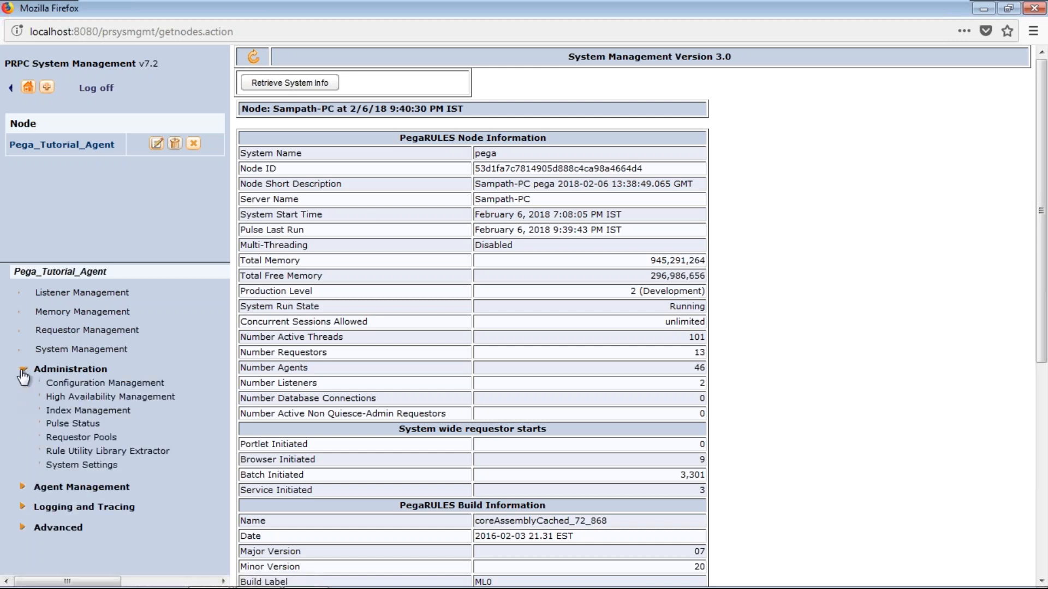
click(22, 485)
click(61, 500)
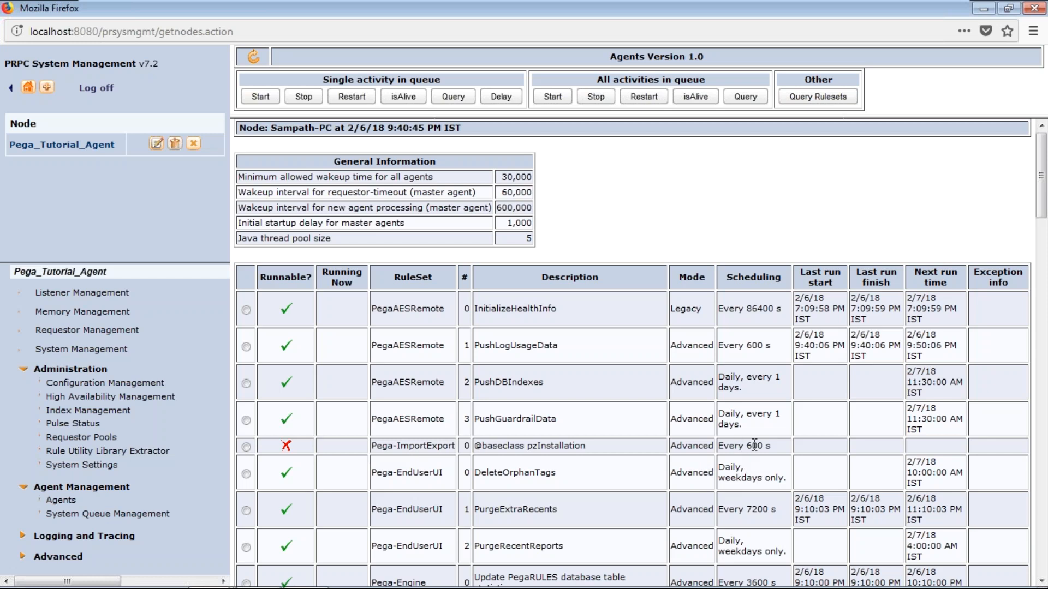
drag(771, 445, 715, 445)
click(246, 447)
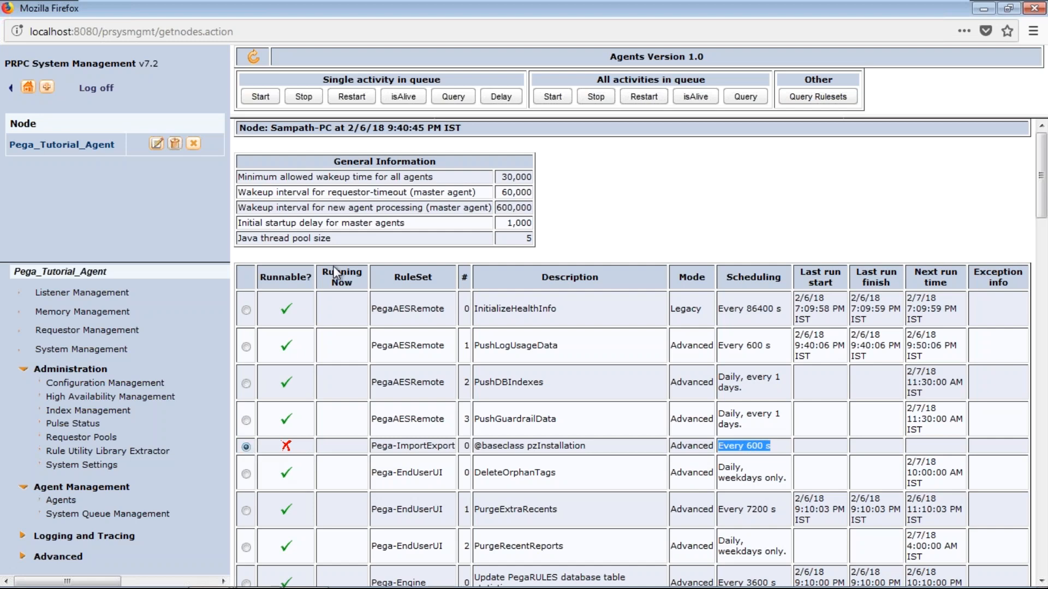
click(271, 101)
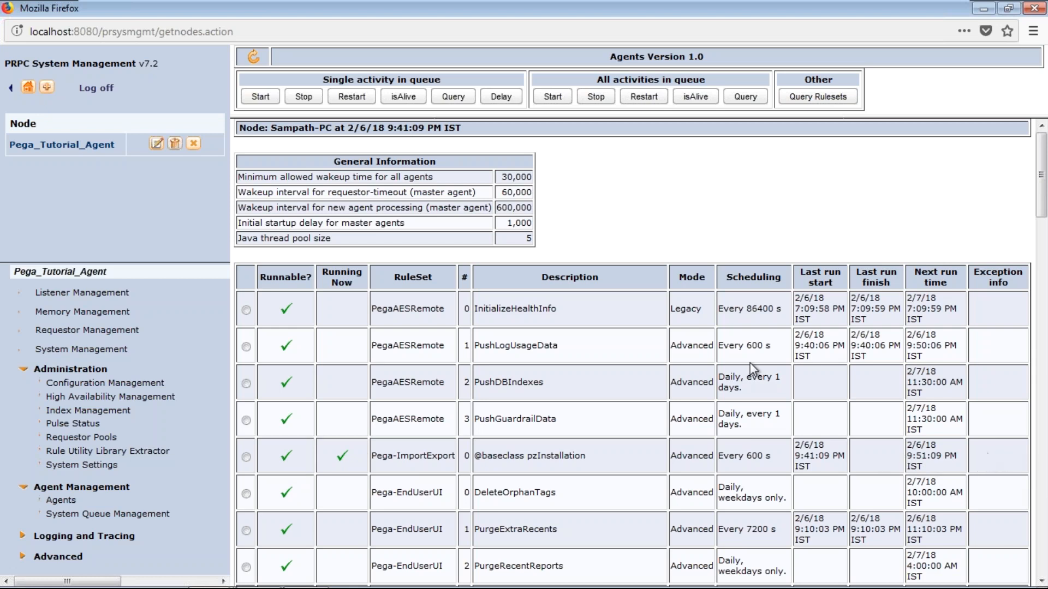
click(246, 458)
click(304, 97)
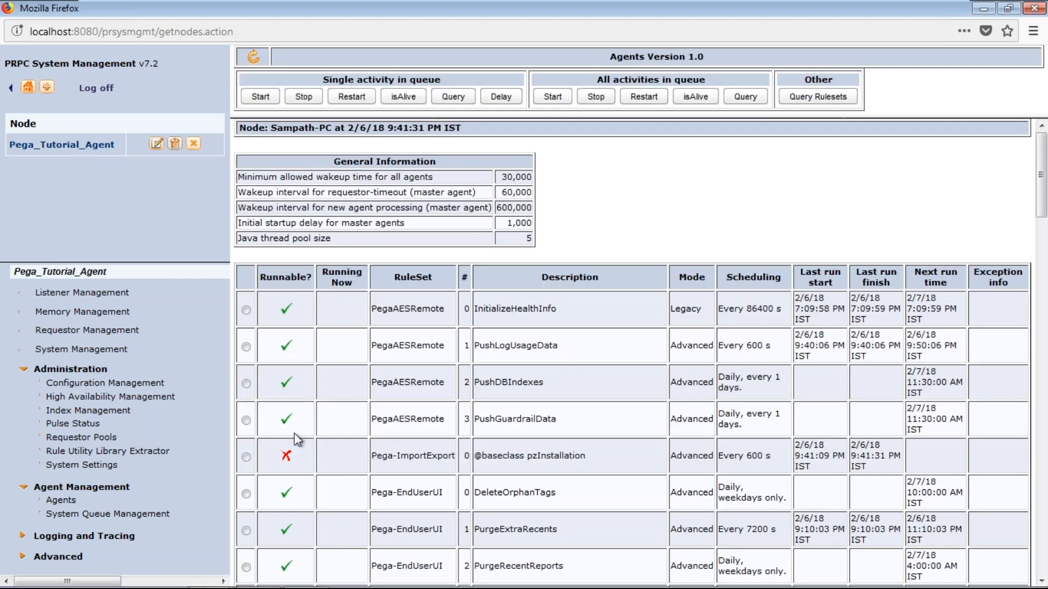
click(246, 458)
click(347, 102)
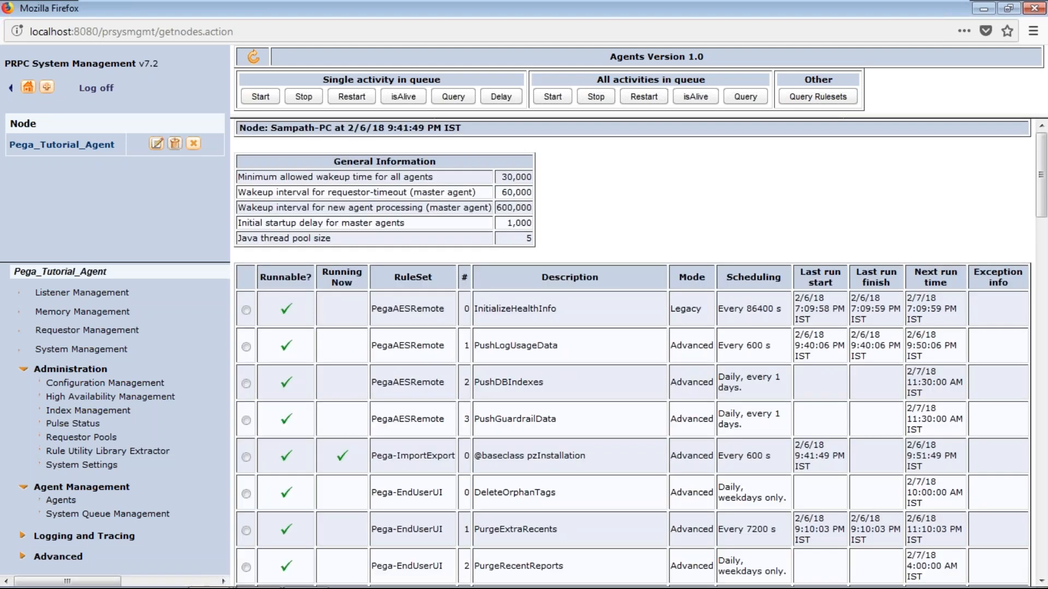
click(246, 457)
click(305, 98)
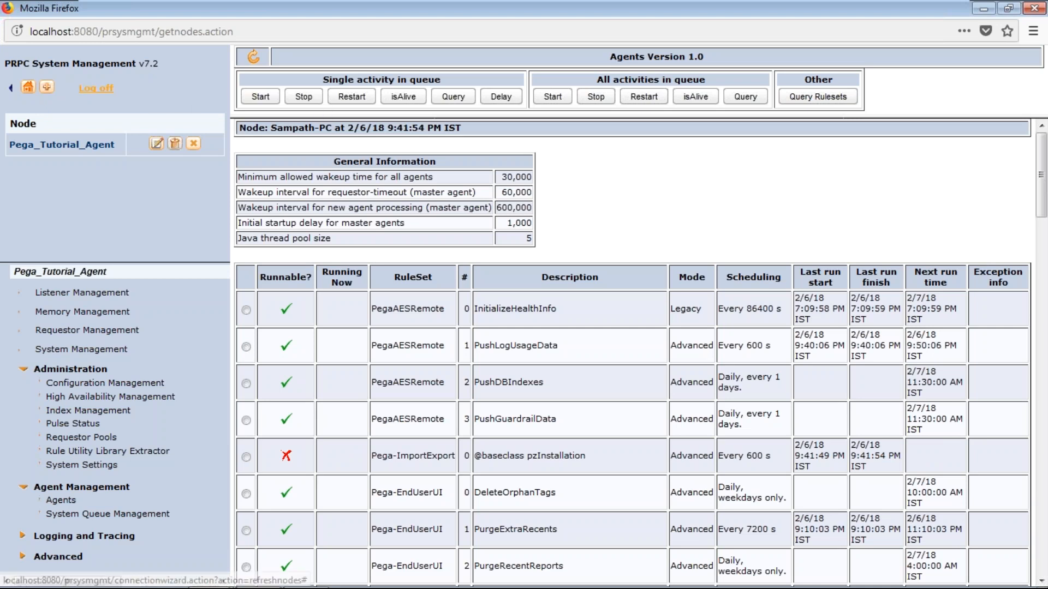
Log off from the System Management Application and close its window to return to Designer Studio
click(96, 88)
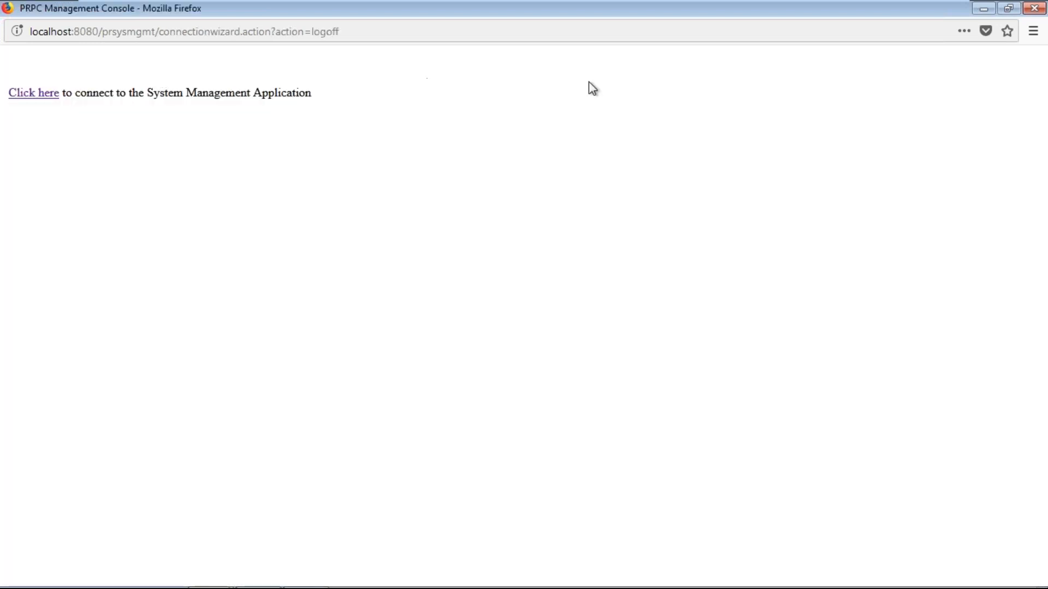
click(1037, 9)
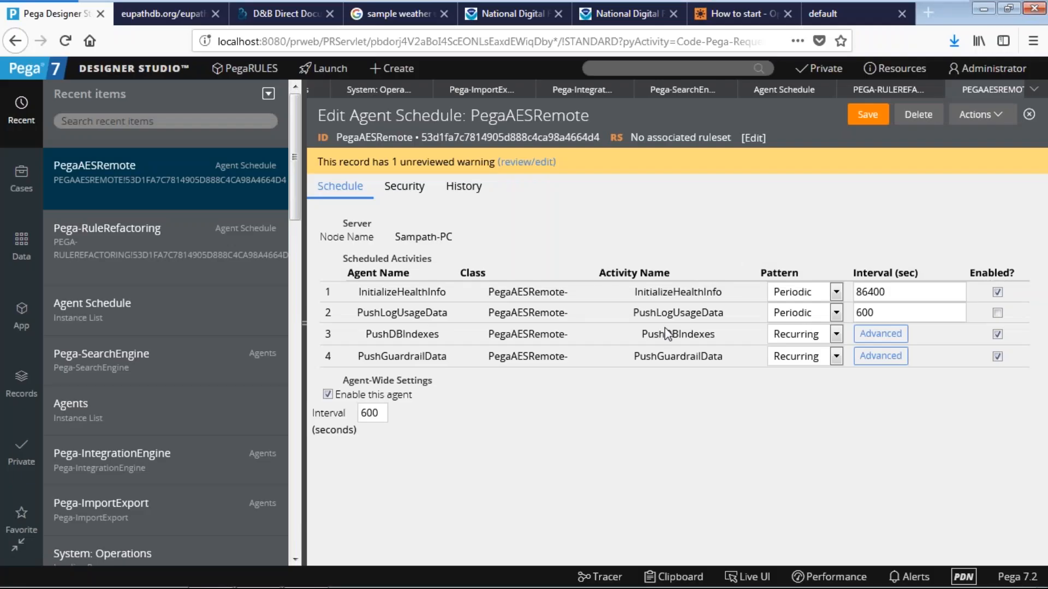
key(super)
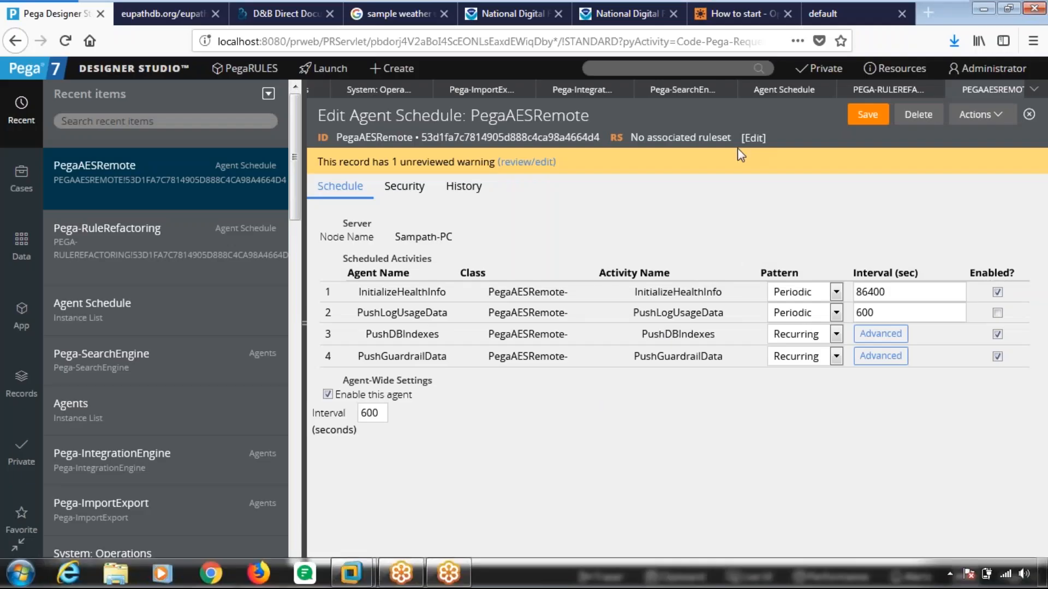